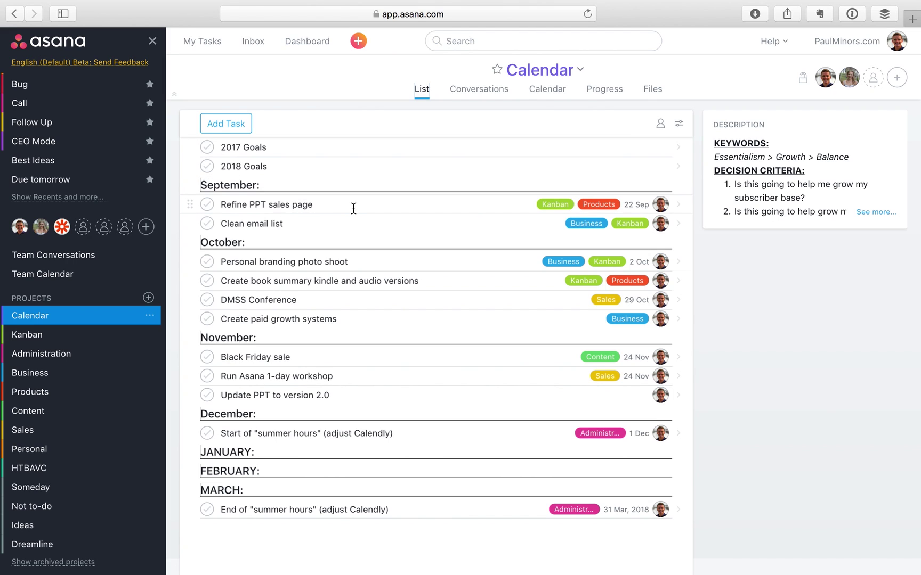
- Open the task "Set up MC ecommerce automations" in the Business project's ECOMMERCE section
scroll(344, 240, down, 1)
scroll(343, 240, up, 1)
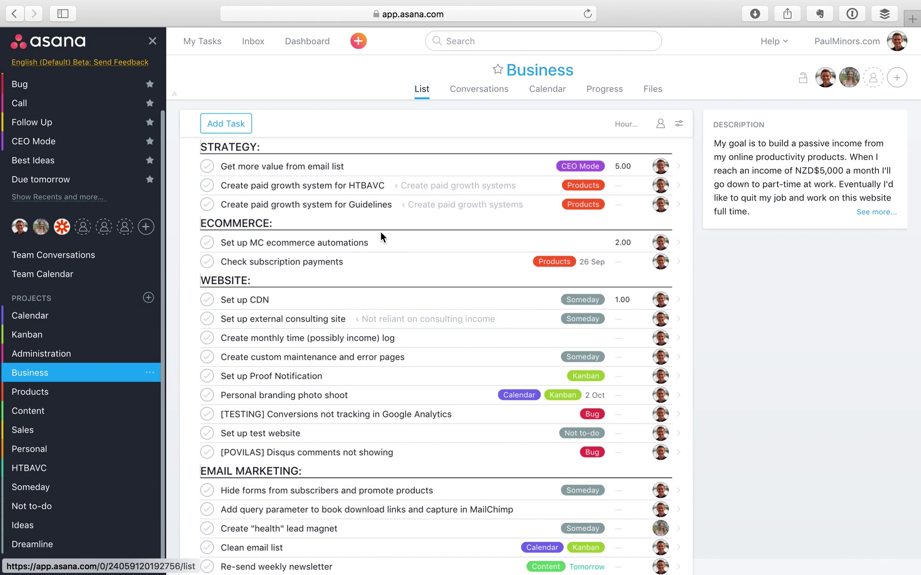
click(461, 244)
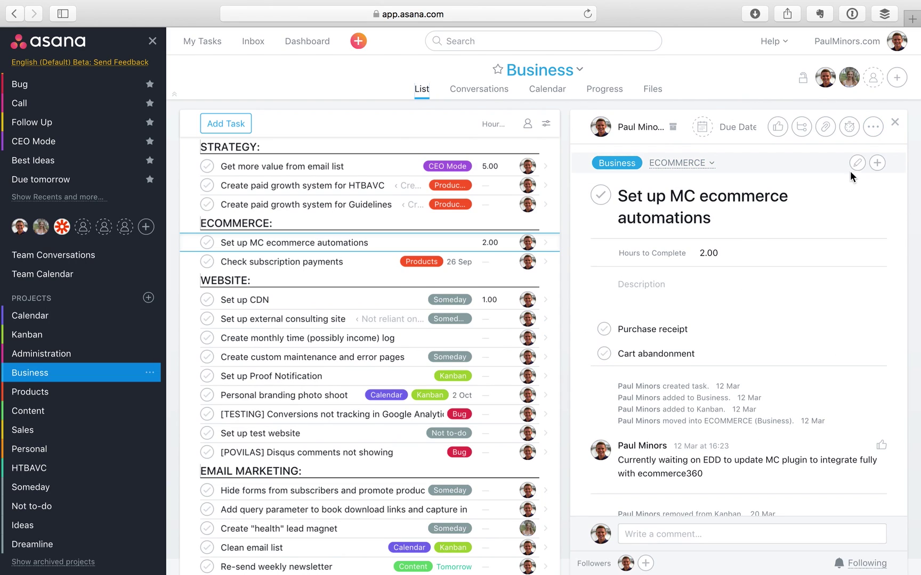
click(857, 164)
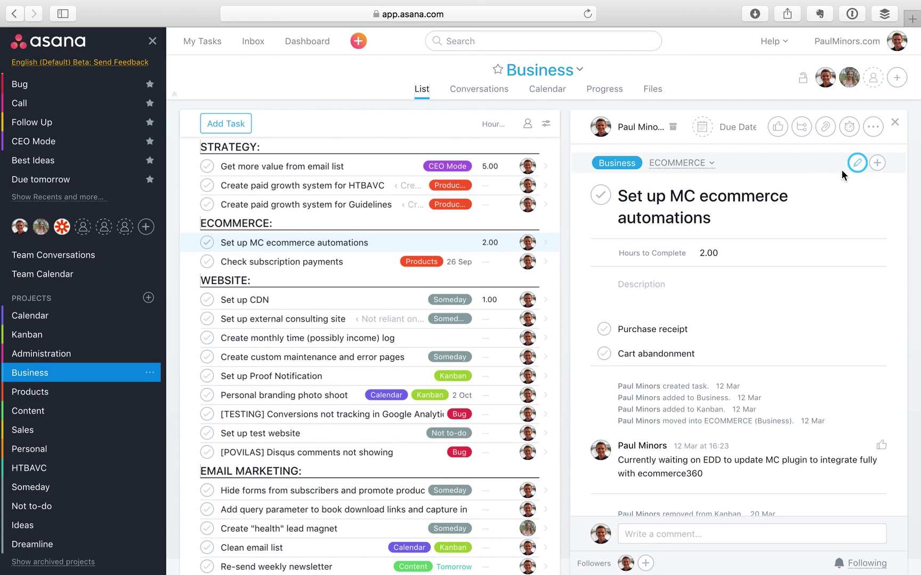
click(857, 164)
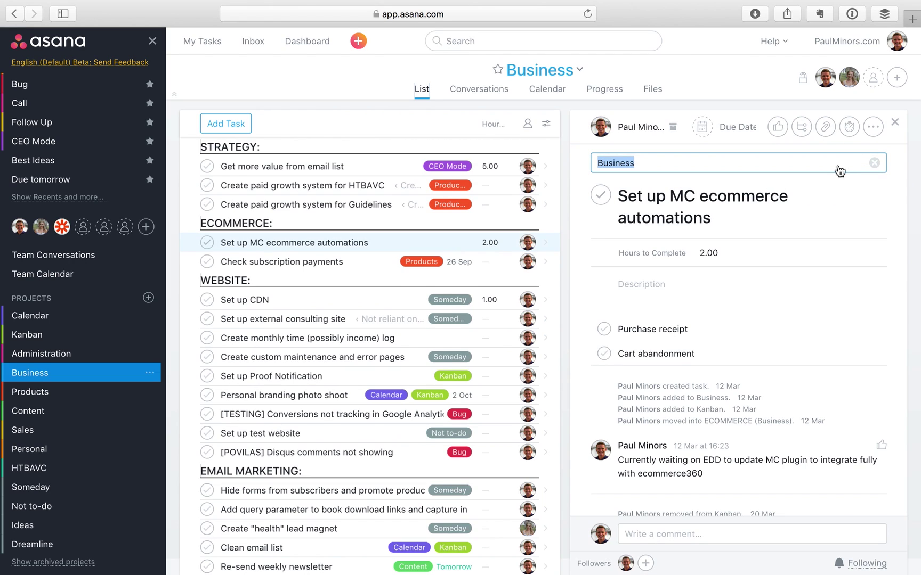
key(Escape)
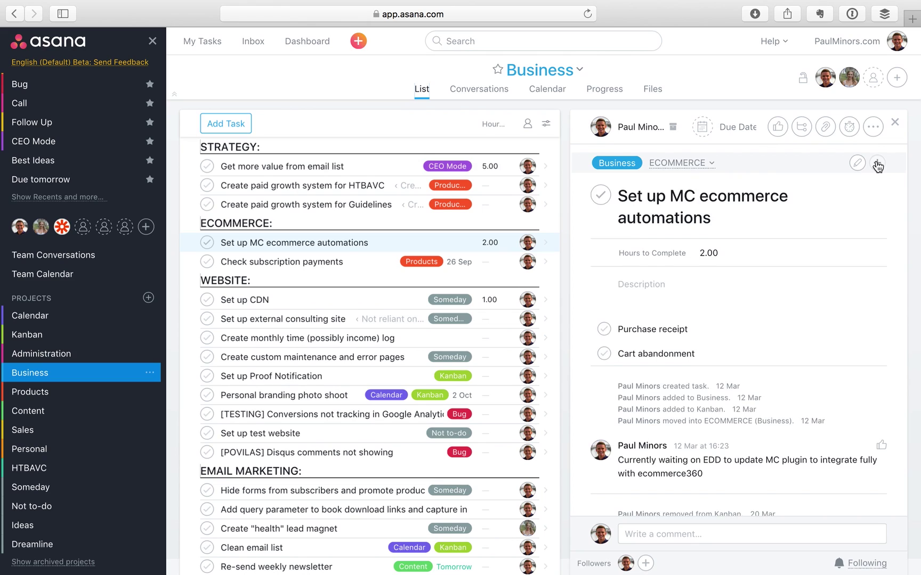
- Add the task "Set up MC ecommerce automations" to the Calendar project and place it in the December section
click(877, 163)
text(cal)
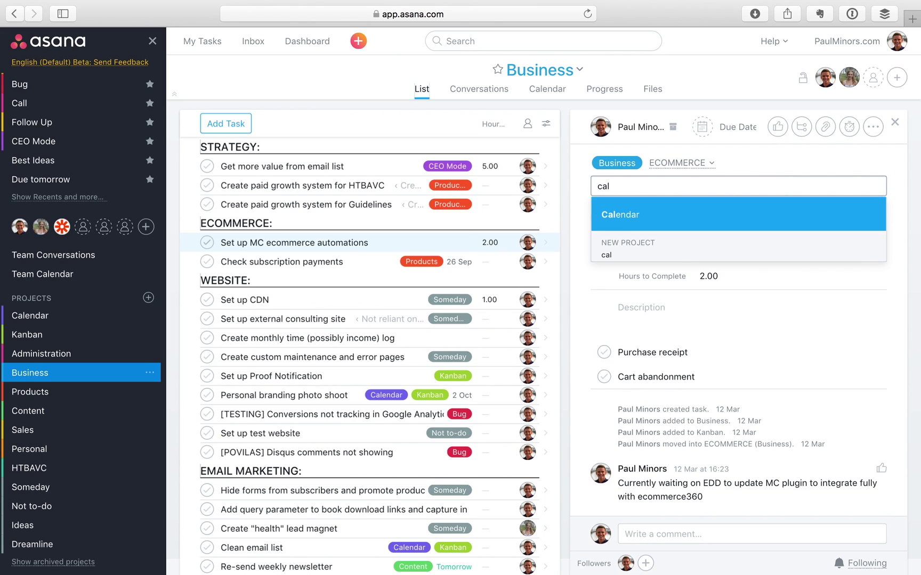
key(Return)
click(650, 187)
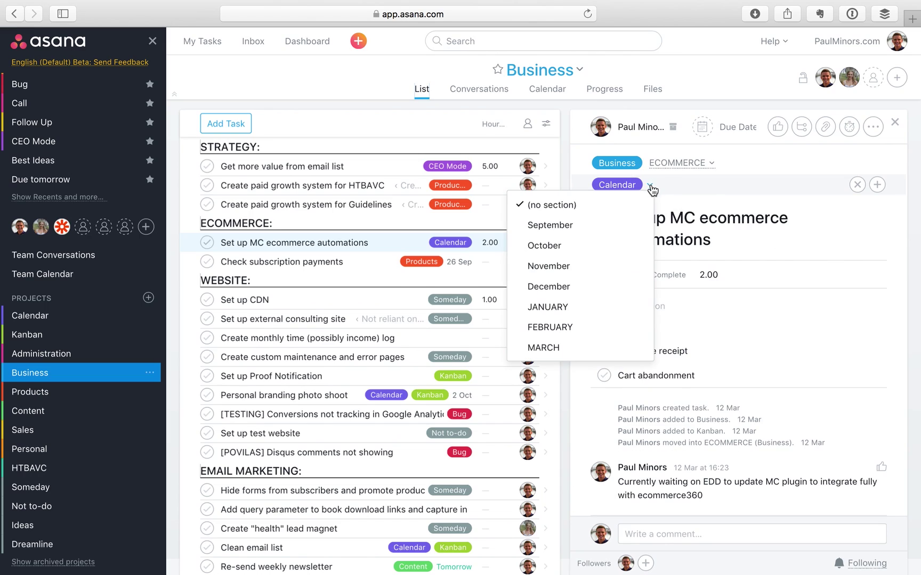
click(606, 288)
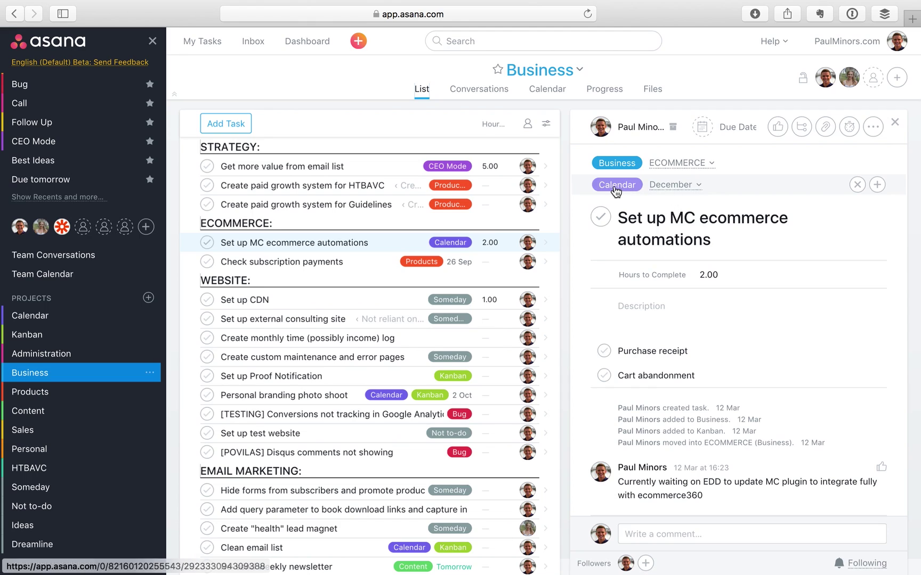
- Review the monthly plan in the Calendar project and the columns of the Kanban board, ending back in the Calendar project
click(616, 187)
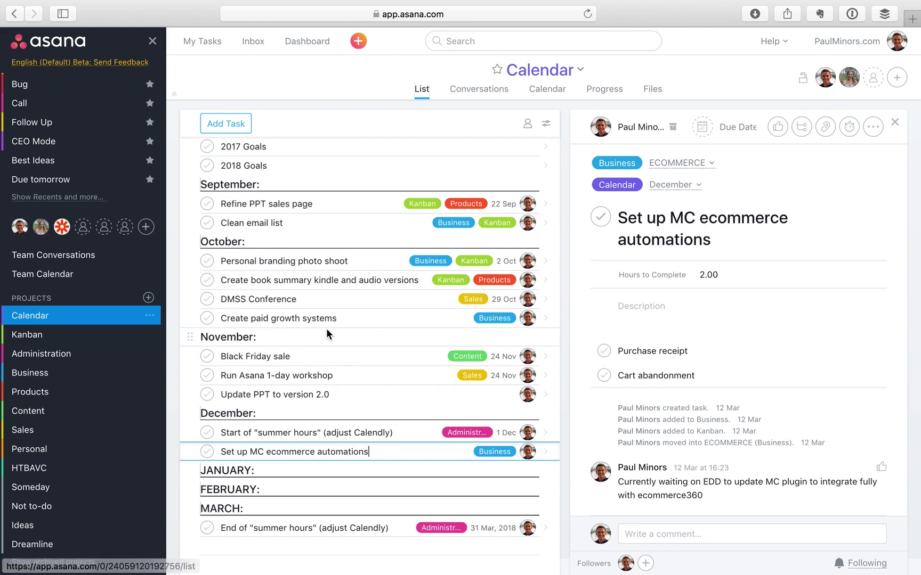
scroll(326, 335, down, 1)
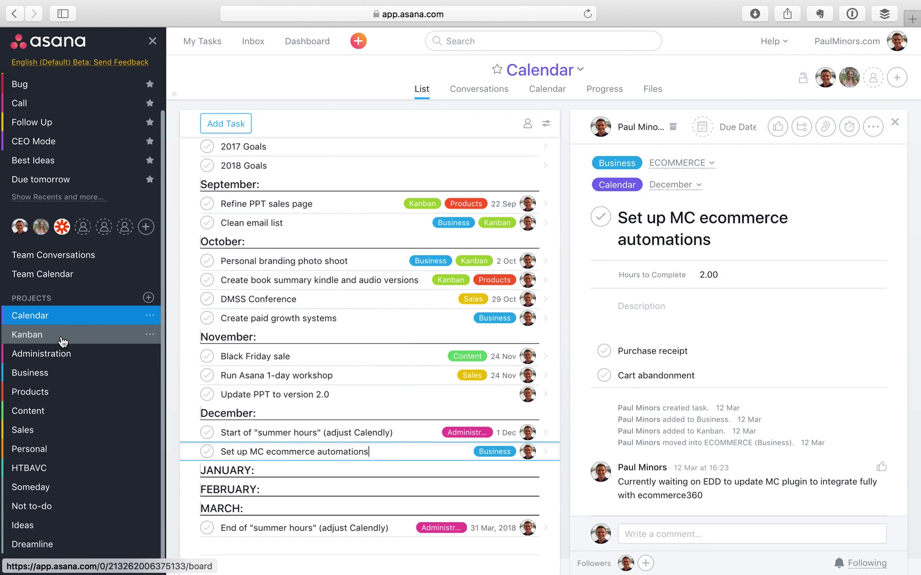
click(63, 337)
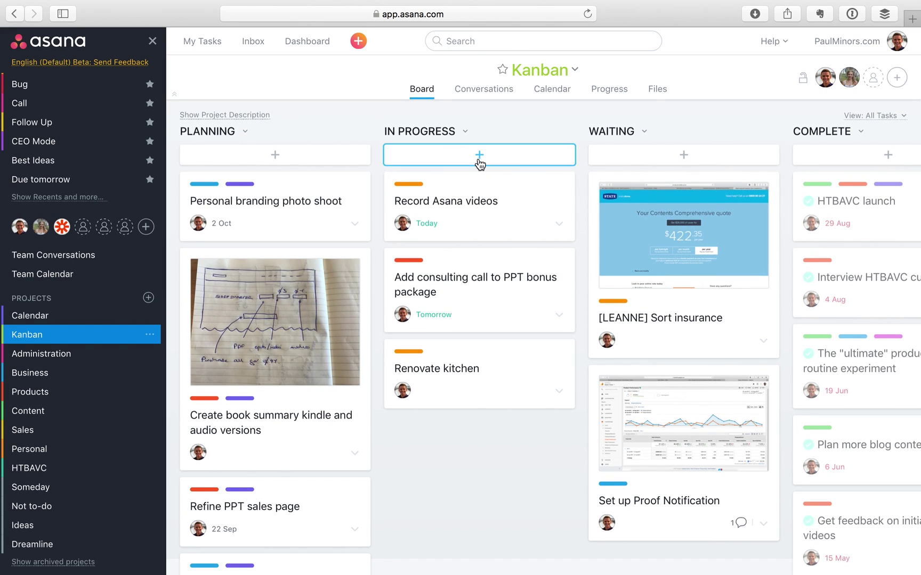
scroll(479, 162, right, 3)
scroll(477, 160, left, 5)
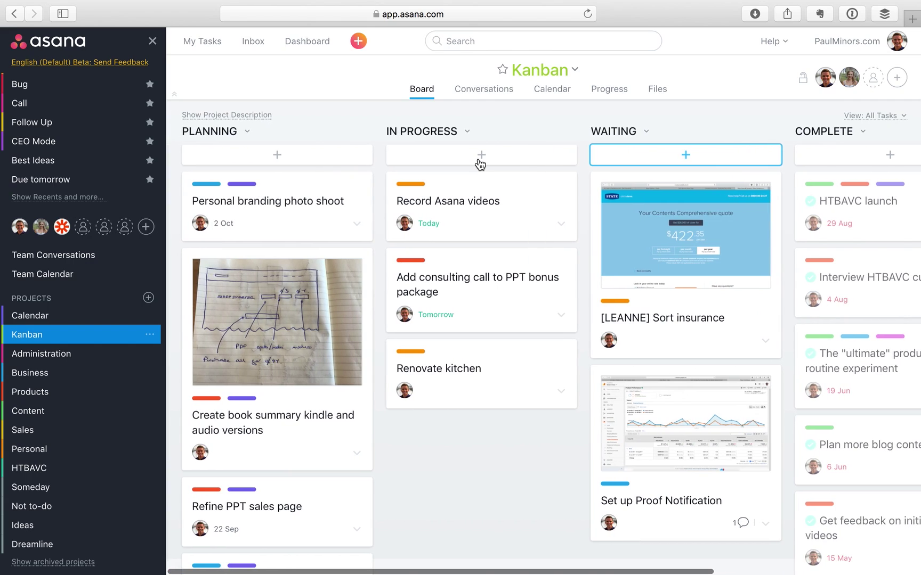
click(90, 325)
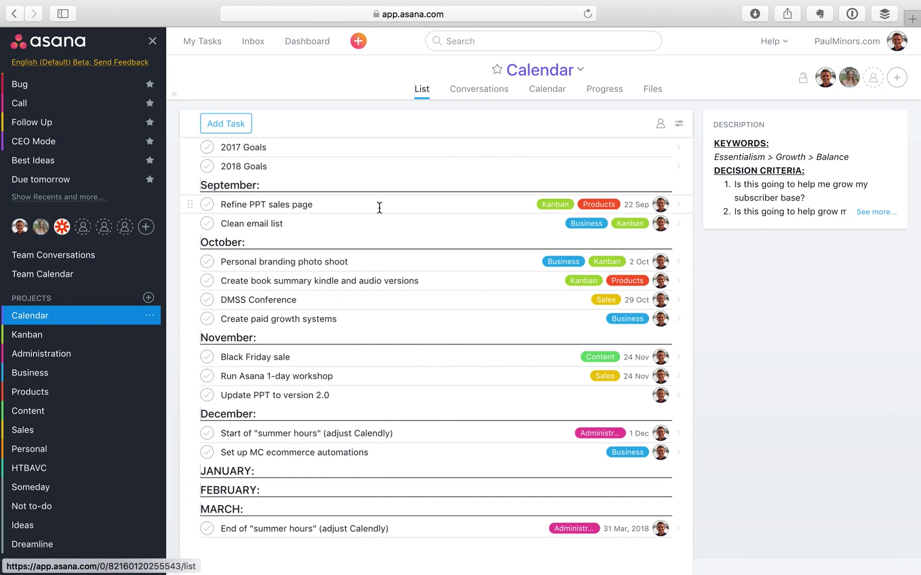
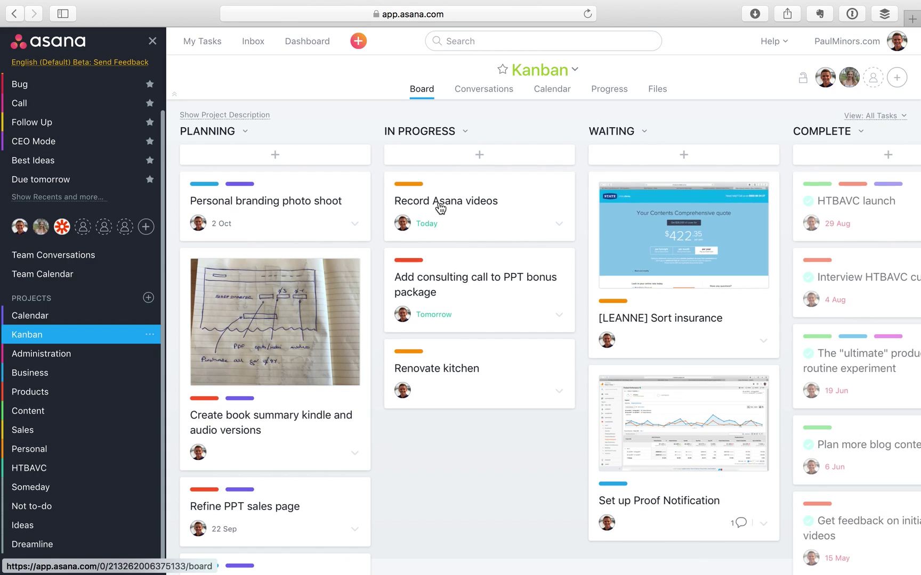
- Examine the project assignments of the Kanban card "Create book summary kindle and audio versions" and look across the board's columns
click(285, 425)
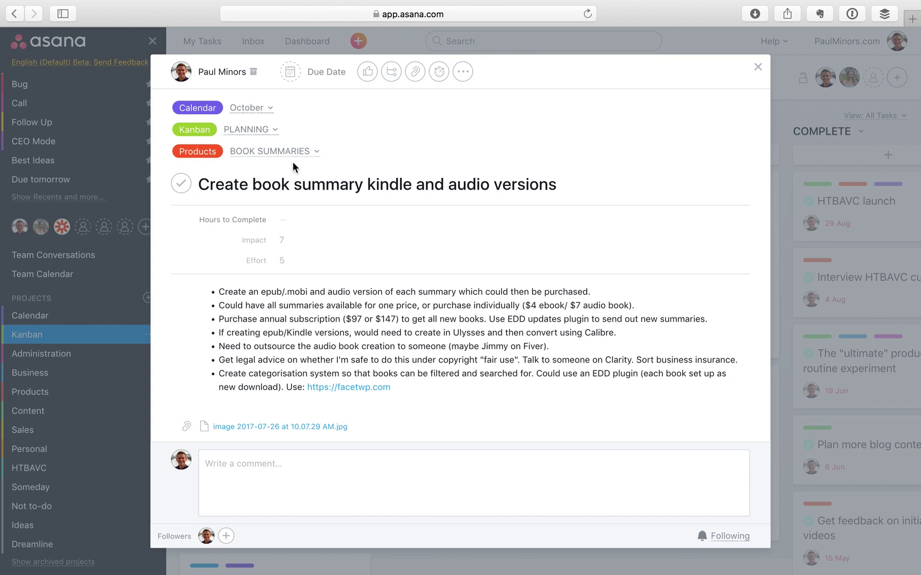
click(758, 67)
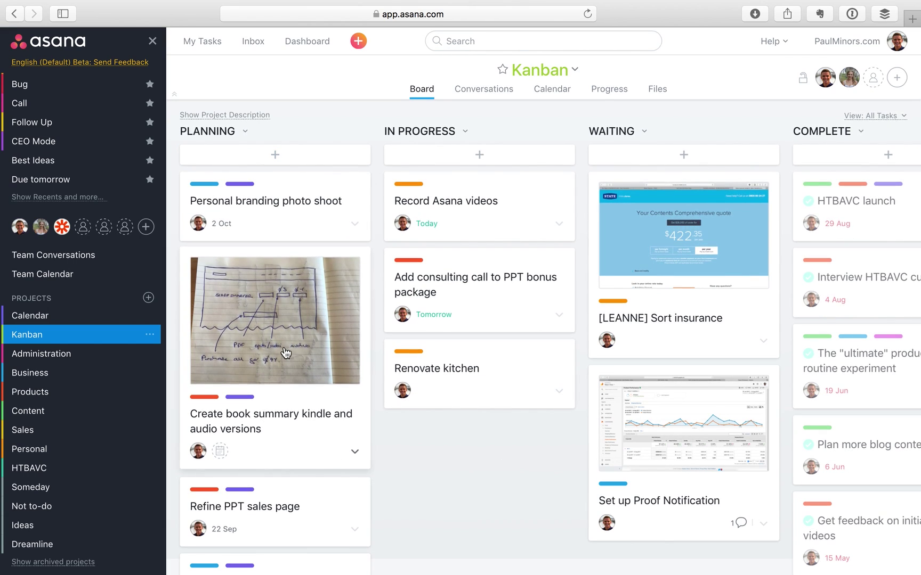
scroll(286, 352, right, 2)
scroll(287, 352, left, 2)
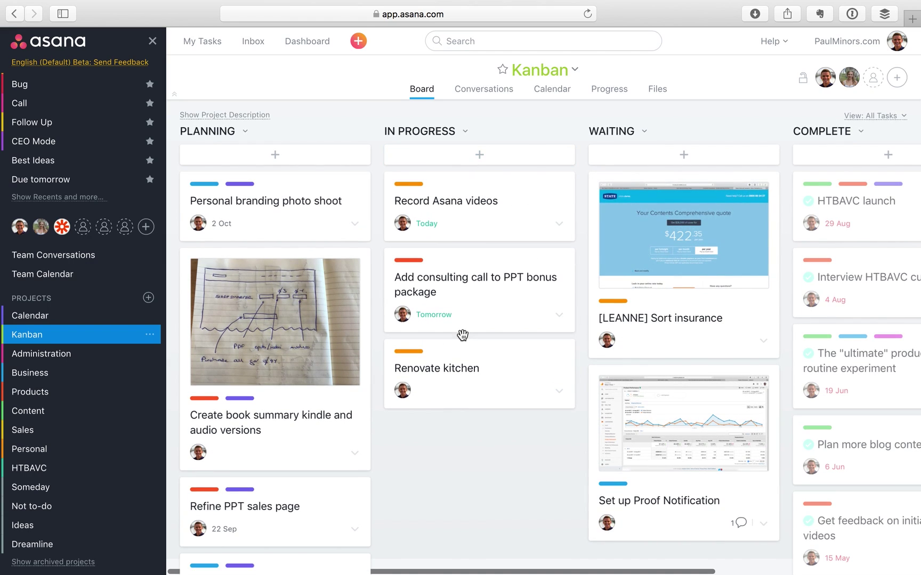
scroll(690, 319, right, 3)
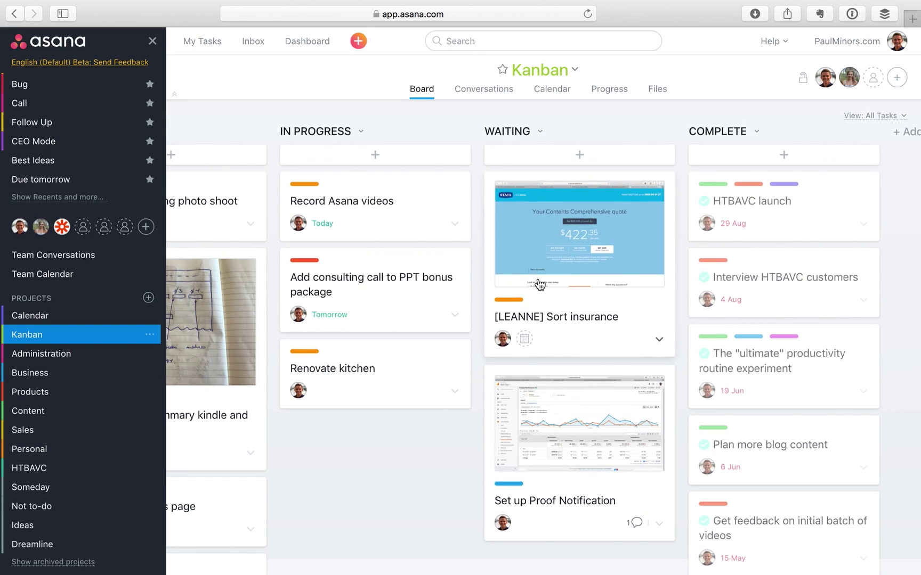
scroll(540, 285, right, 2)
scroll(737, 380, left, 4)
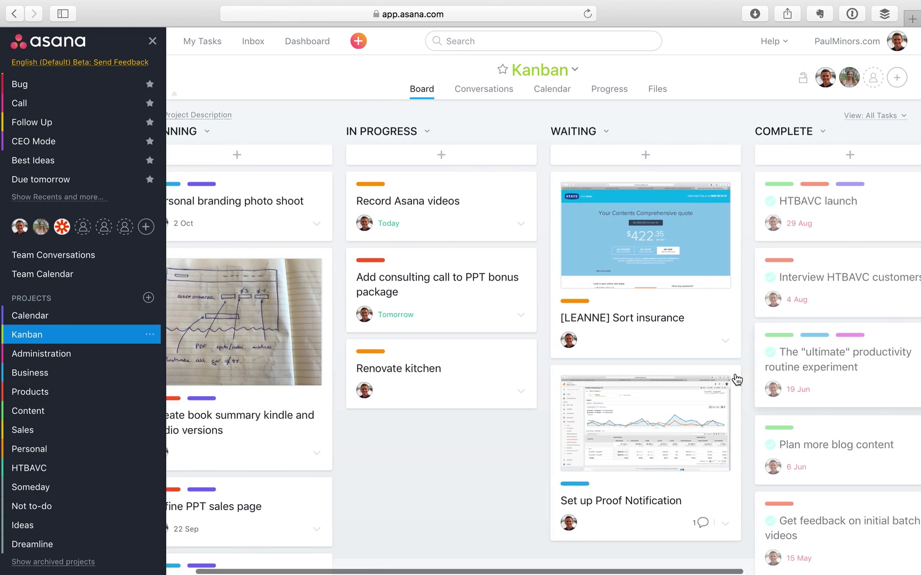
scroll(737, 380, left, 2)
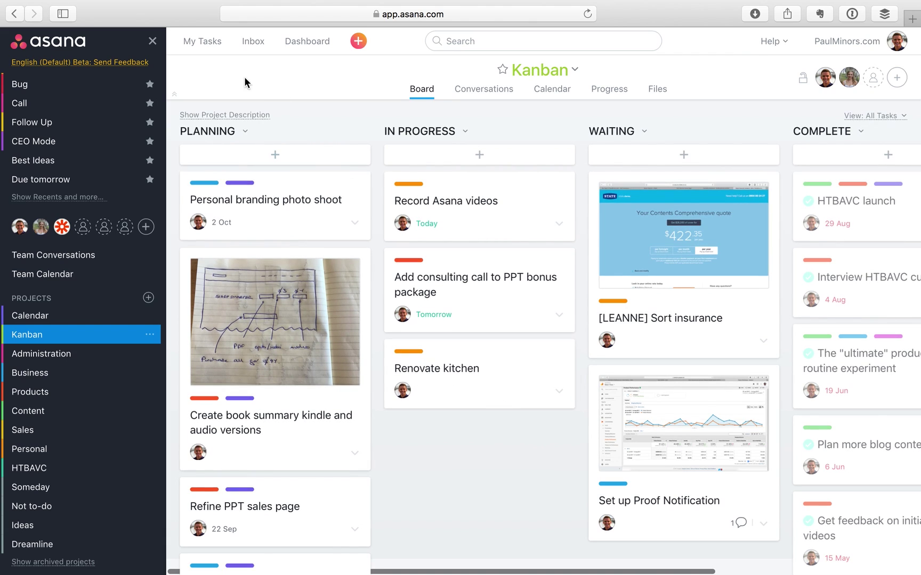
- View My Tasks, return to the Kanban board and examine the projects assigned to the "Personal branding photo shoot" card
click(201, 45)
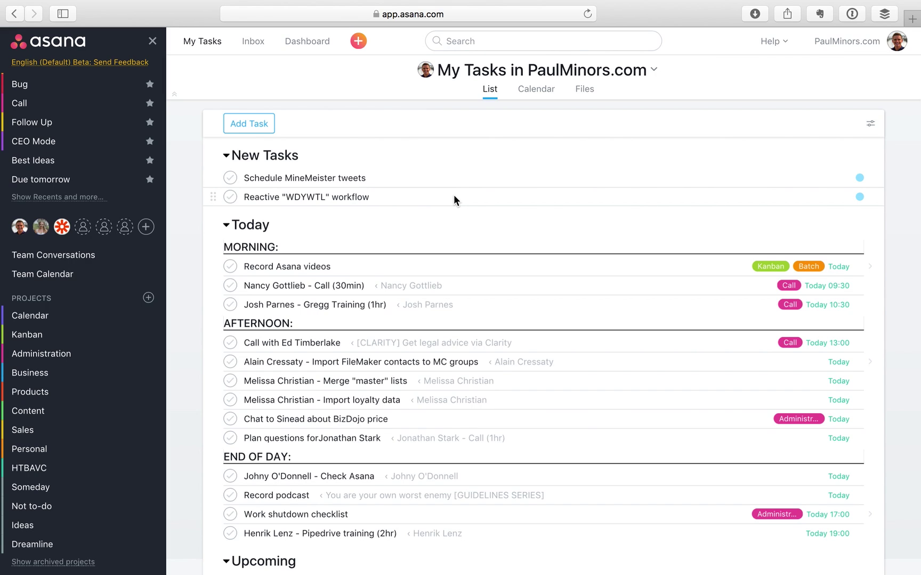
click(73, 337)
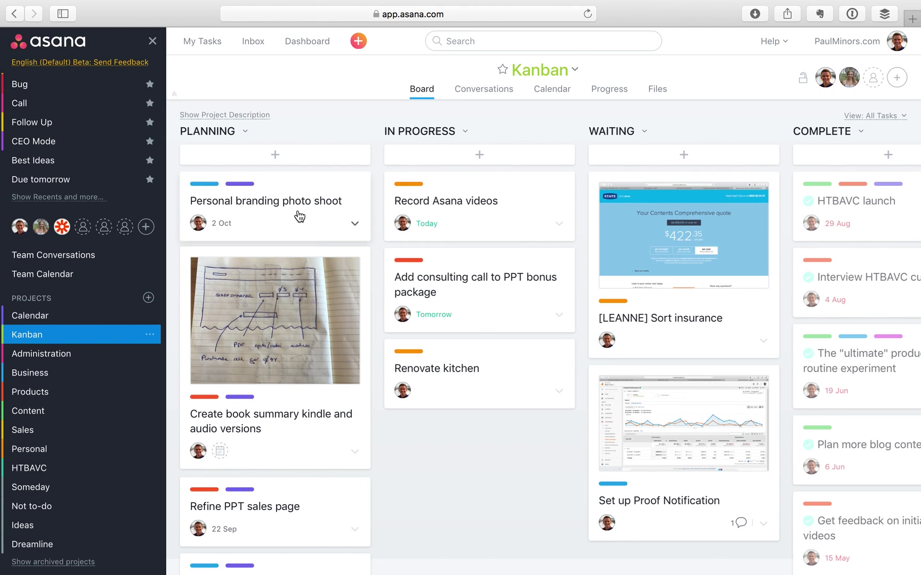
click(328, 210)
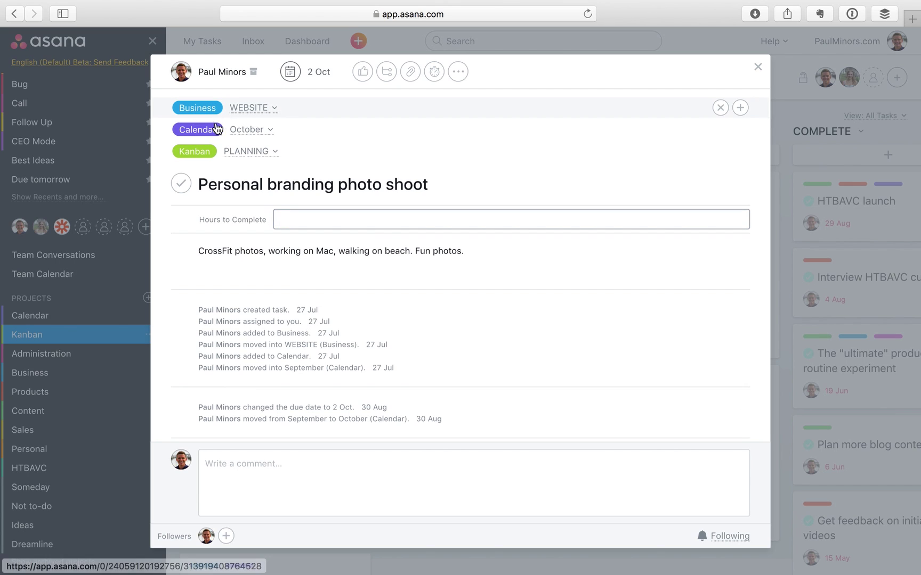
click(758, 71)
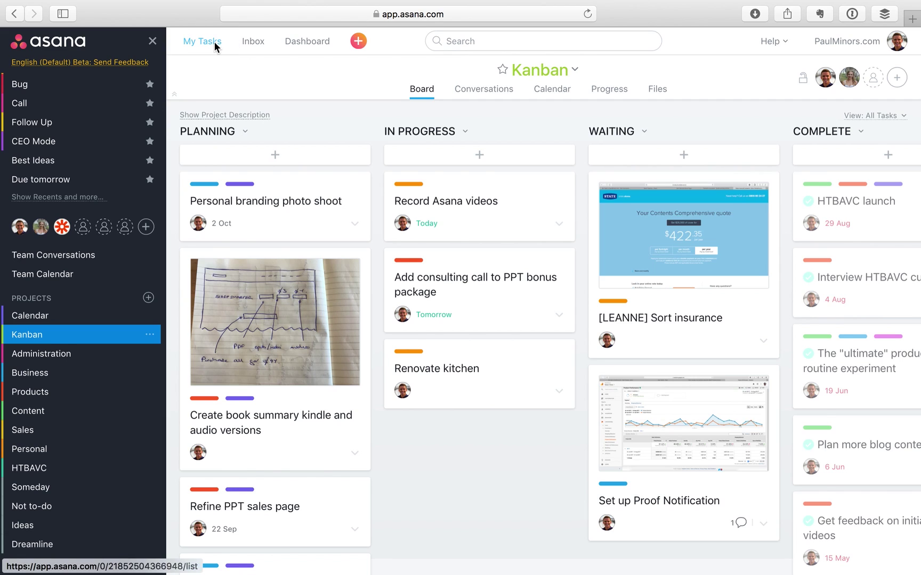
- Open My Tasks and examine the details of the new tasks "Schedule MineMeister tweets" and "Reactive "WDYWTL" workflow"
click(211, 41)
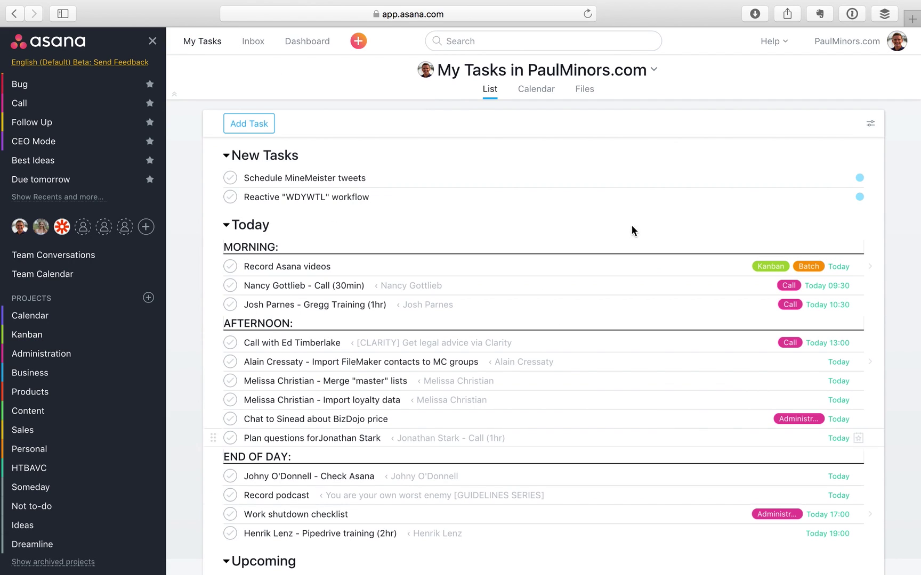
click(372, 176)
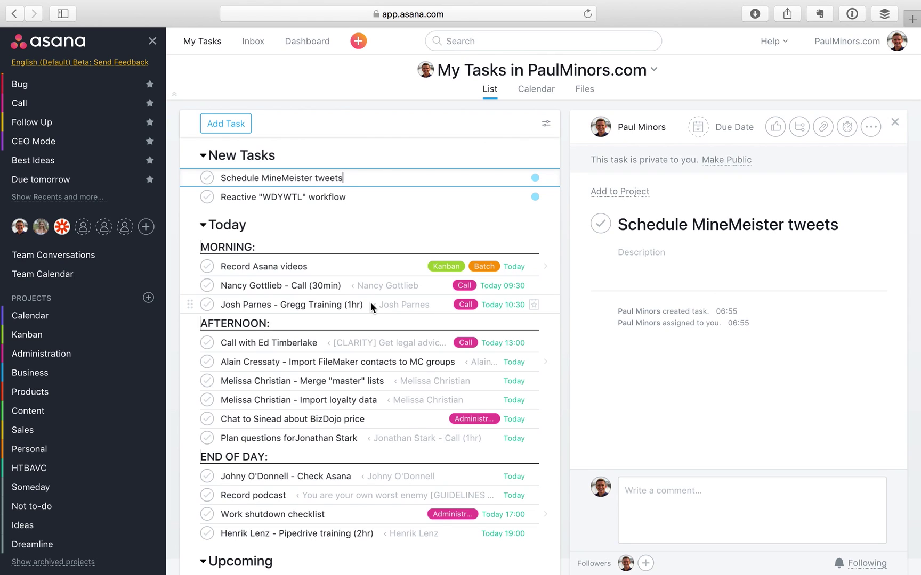
click(282, 191)
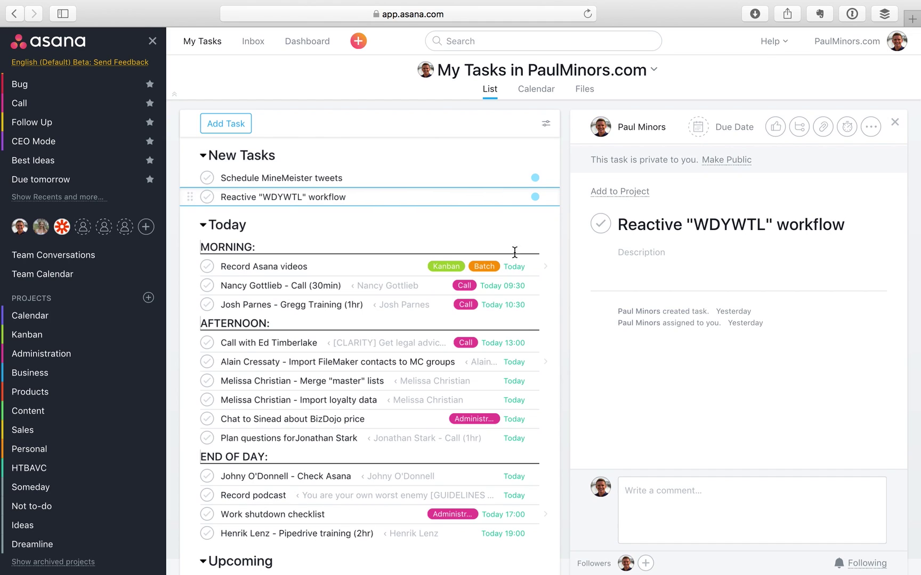
- Add the task "Schedule MineMeister tweets" to the Content project and place it in the PLANNING section
click(316, 178)
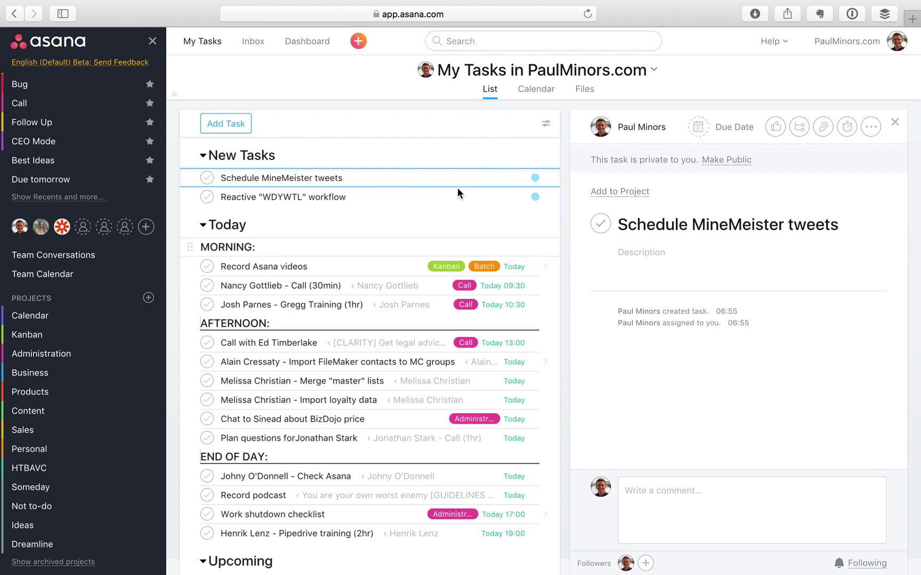
click(609, 194)
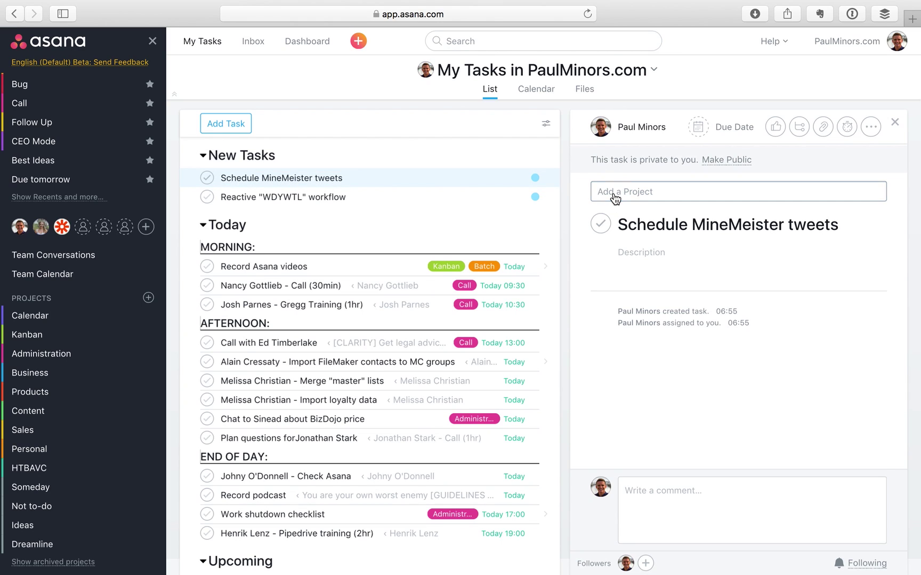
text(cont)
key(Return)
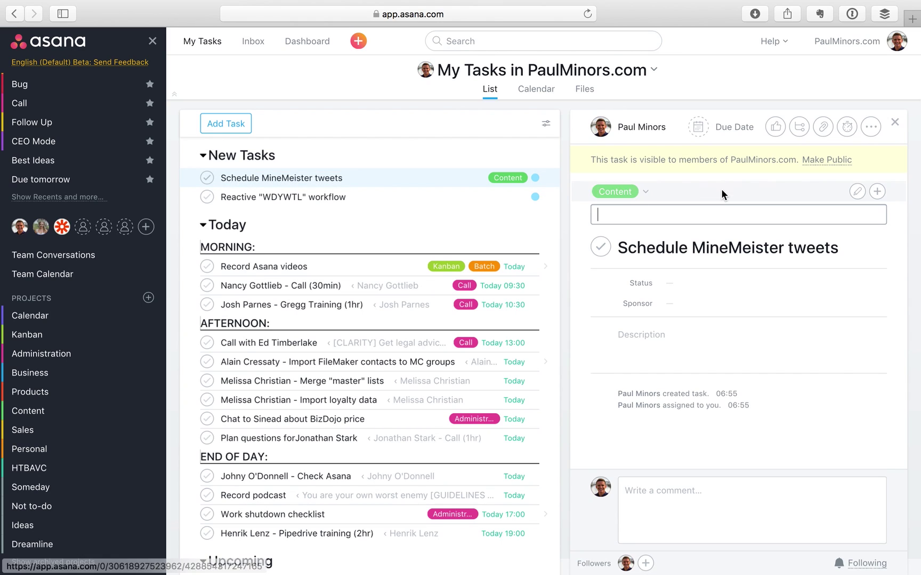
click(646, 193)
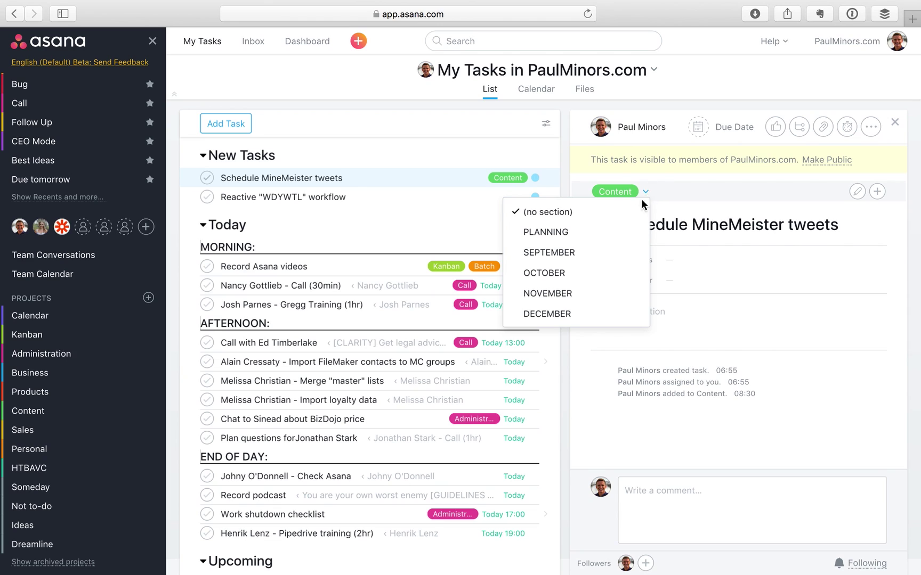
click(559, 232)
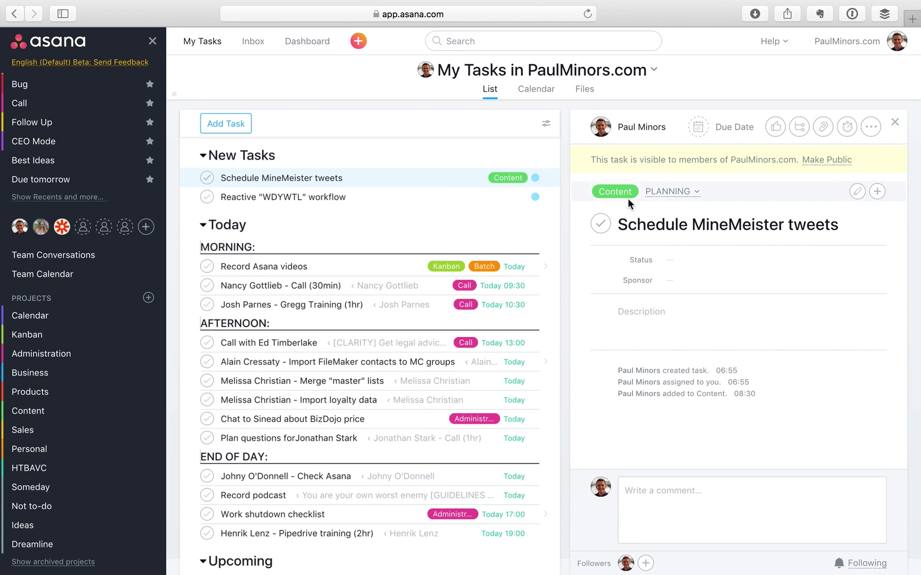
- Set the due date of the task "Schedule MineMeister tweets" to 14 September 2017
click(728, 131)
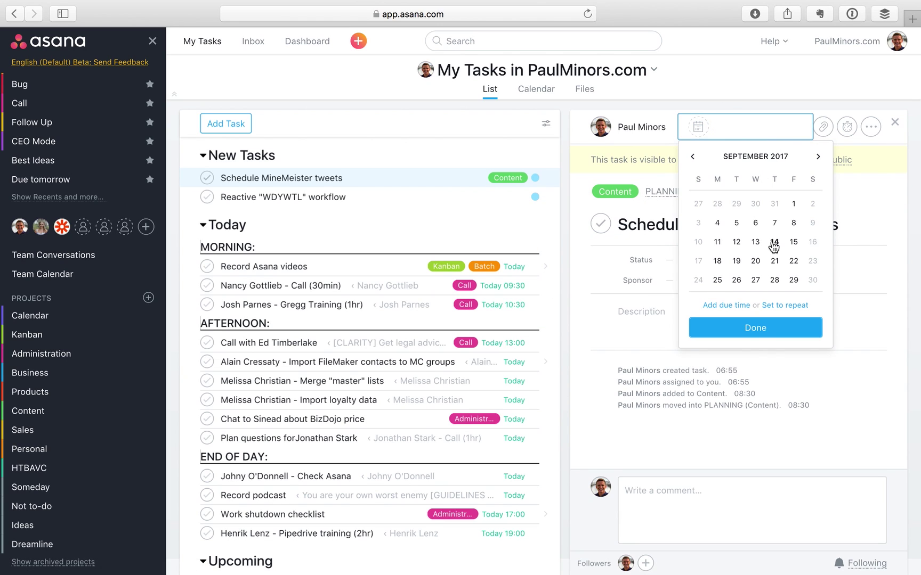
click(773, 244)
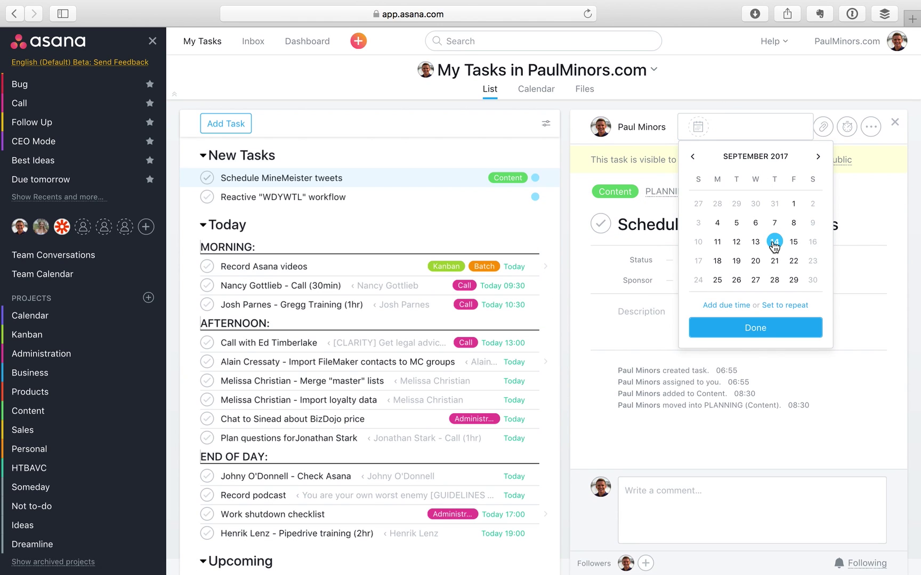
- Mark the new task "Schedule MineMeister tweets" for Today and check its place in the Today list
click(535, 181)
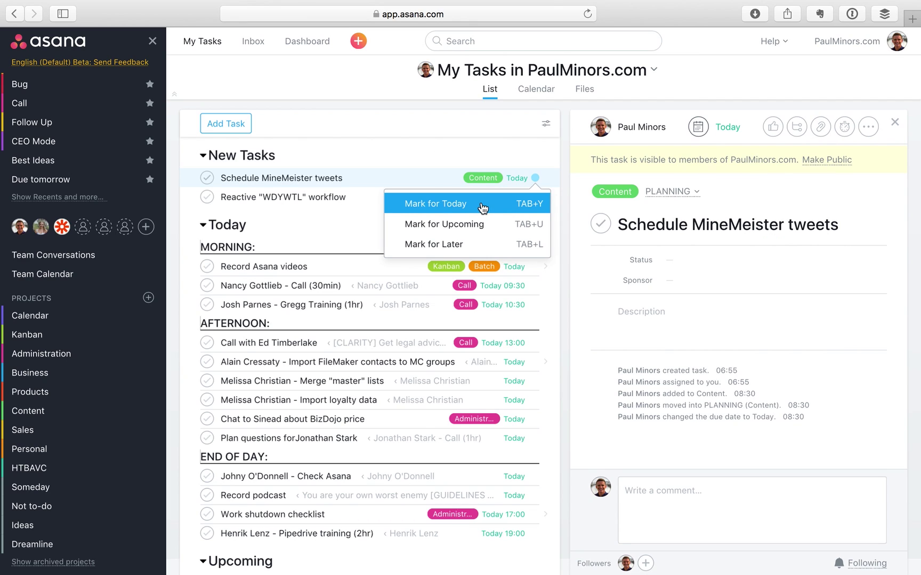
click(483, 208)
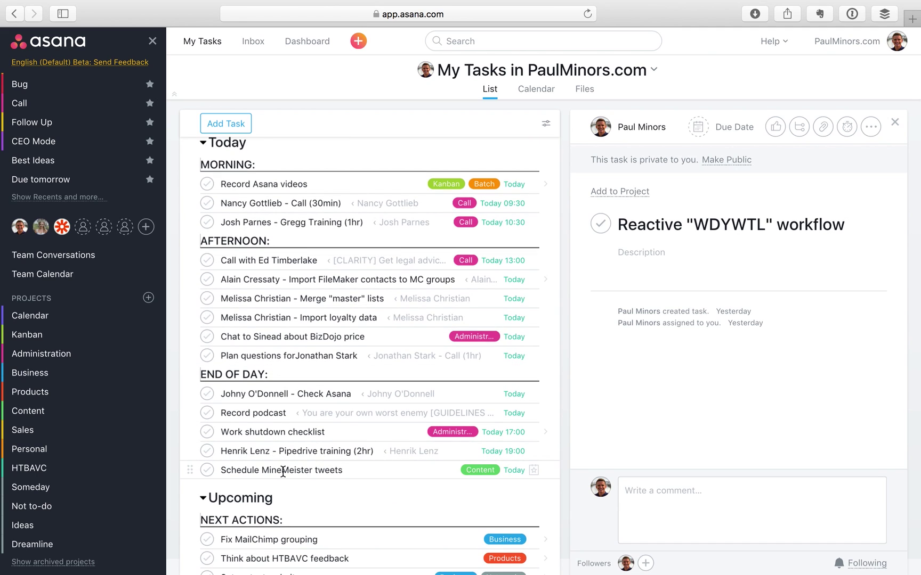
scroll(372, 473, up, 2)
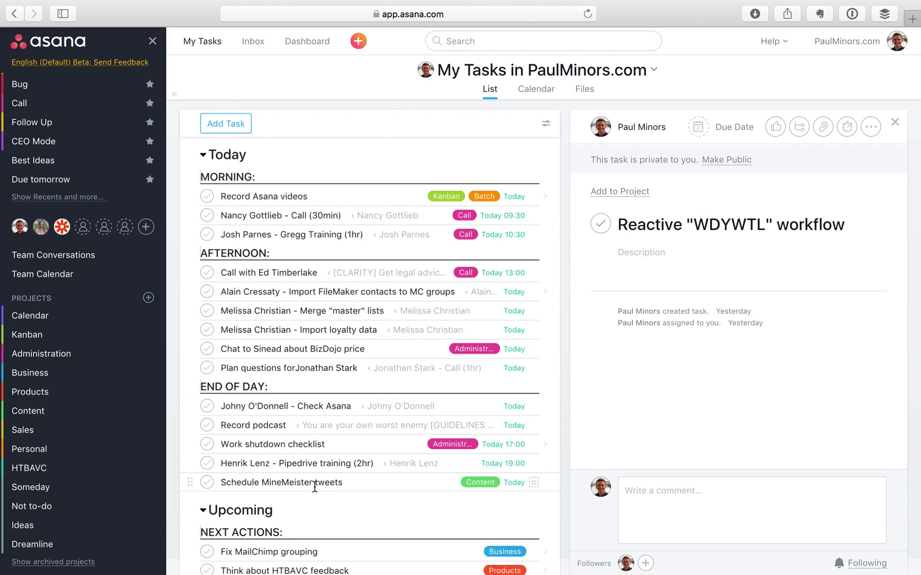
- Examine the NEXT ACTIONS, WAITING, THIS WEEK and NEXT WEEK sections under Upcoming in My Tasks, and return to the Kanban board
scroll(314, 486, down, 10)
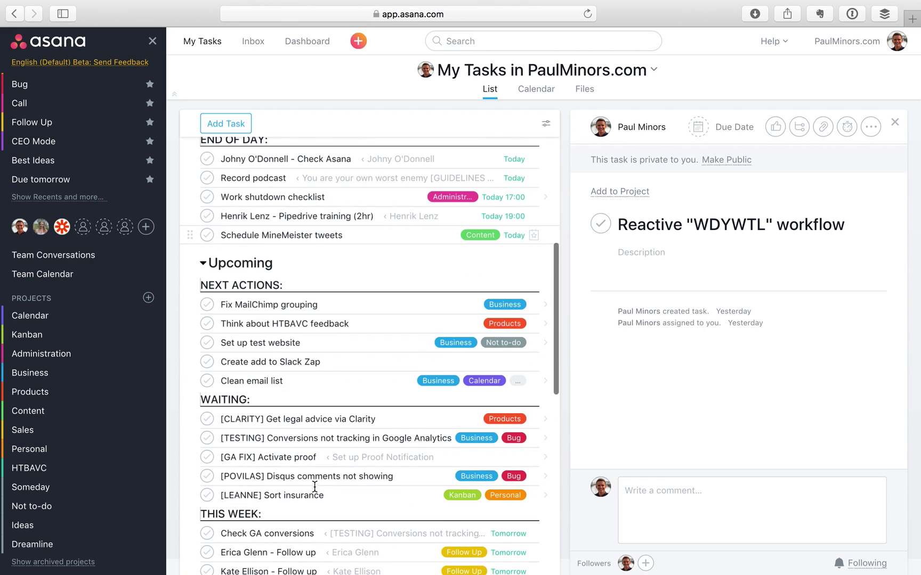
scroll(314, 485, down, 3)
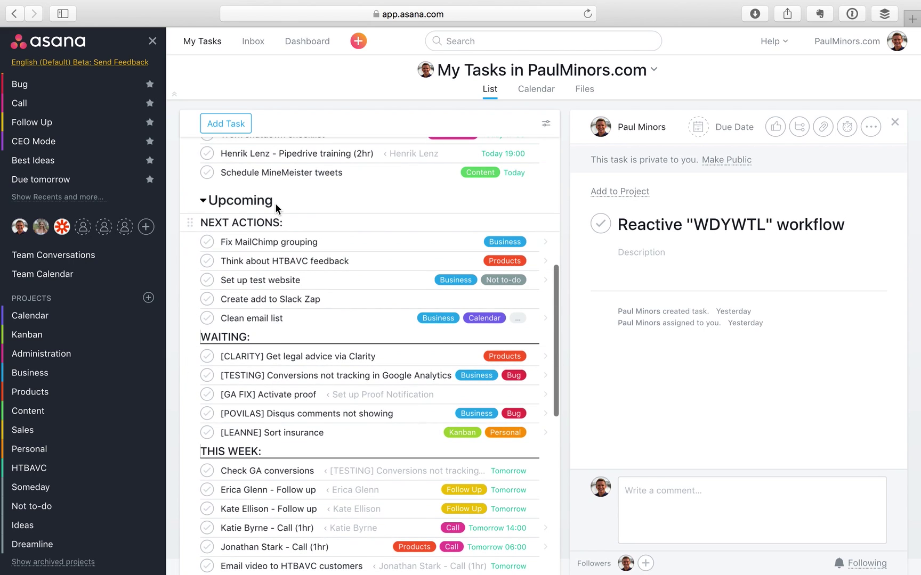
scroll(343, 353, down, 1)
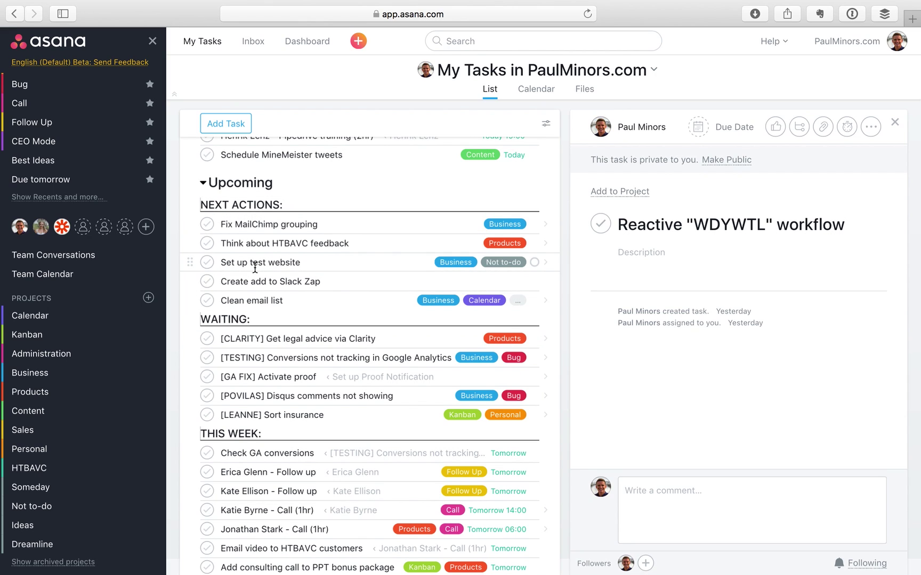
scroll(255, 268, down, 8)
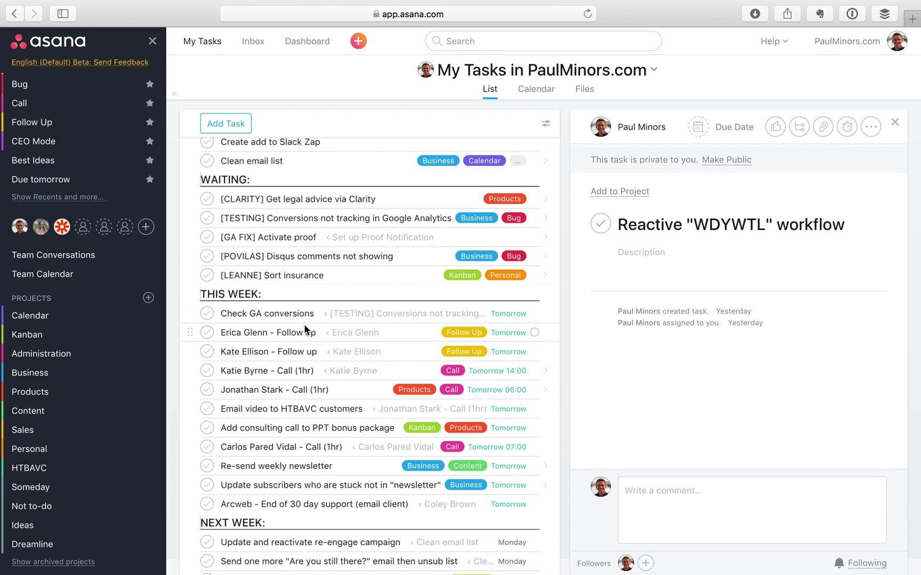
scroll(305, 330, down, 3)
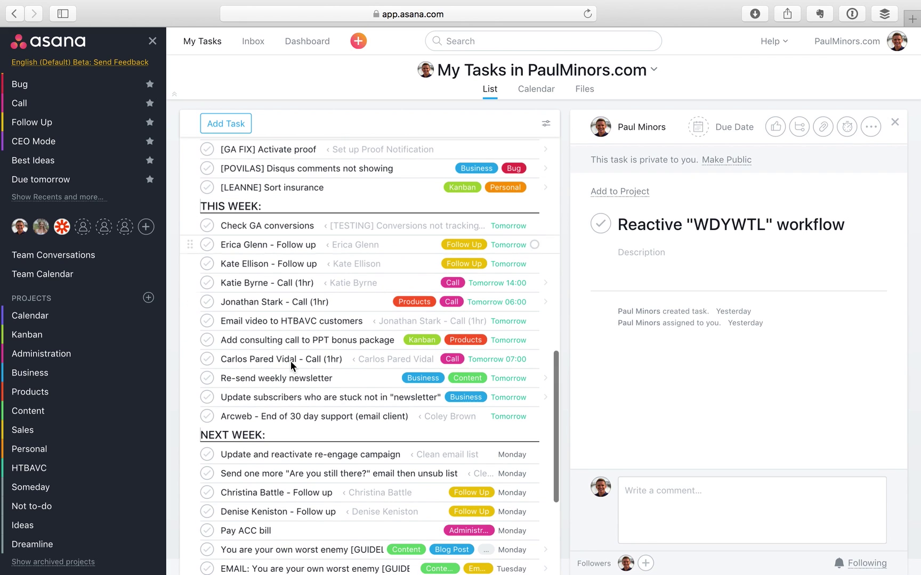
scroll(296, 364, down, 5)
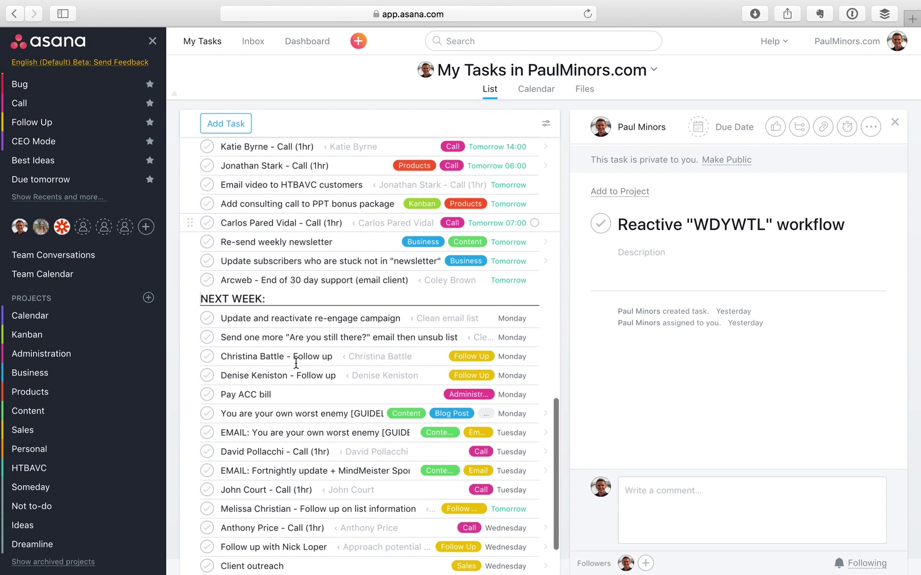
scroll(296, 364, down, 1)
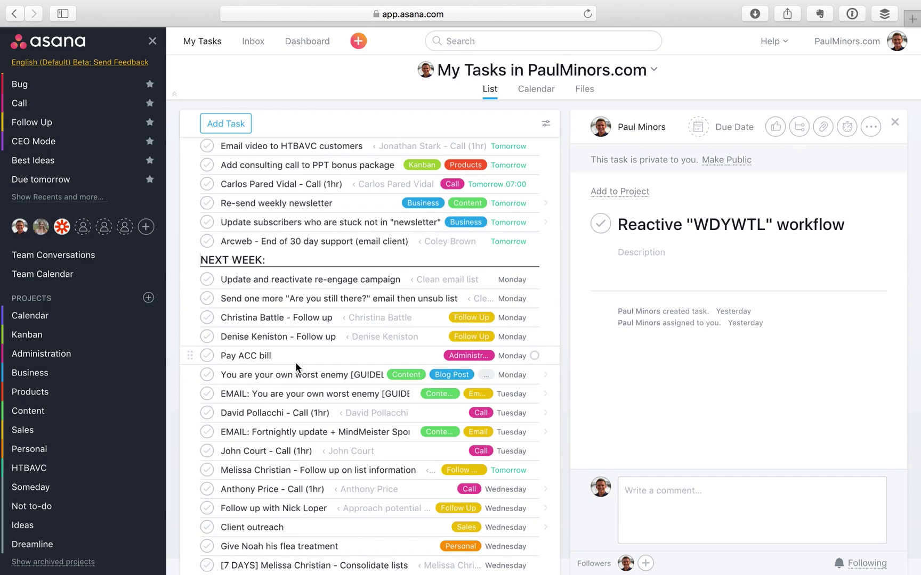
scroll(295, 362, up, 5)
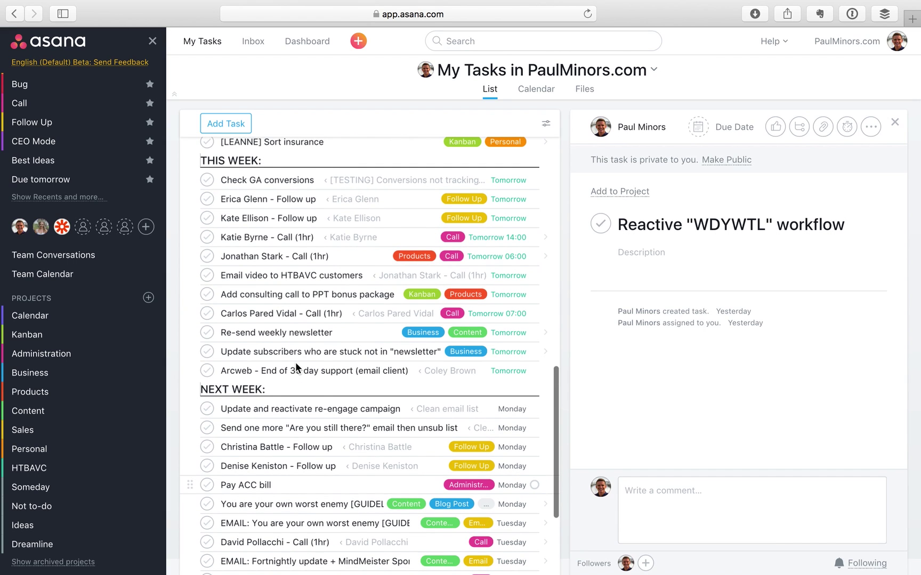
scroll(295, 362, up, 15)
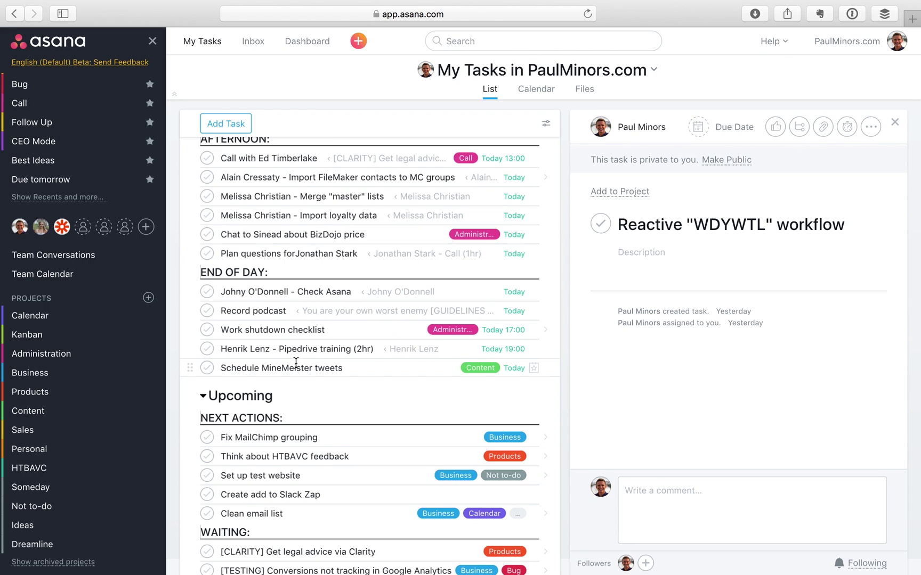
scroll(295, 363, up, 6)
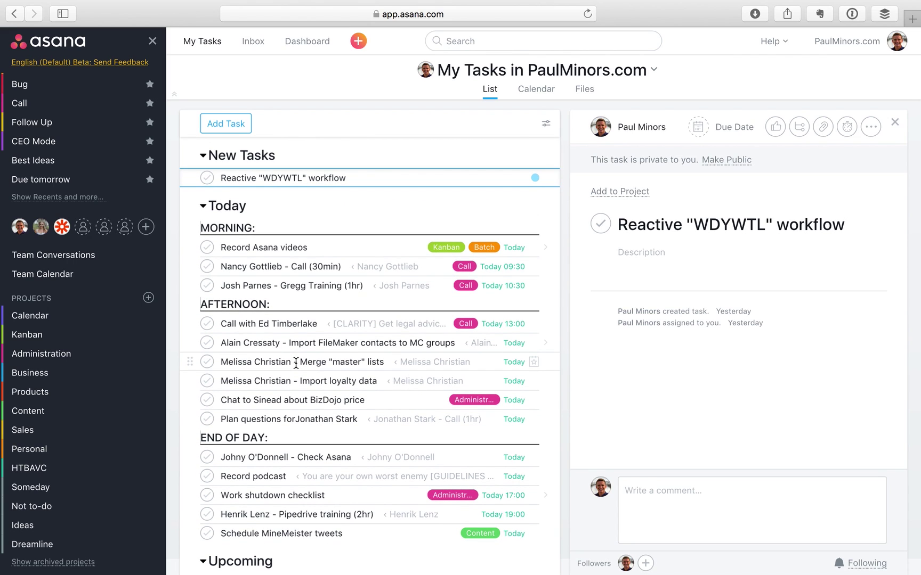
click(27, 334)
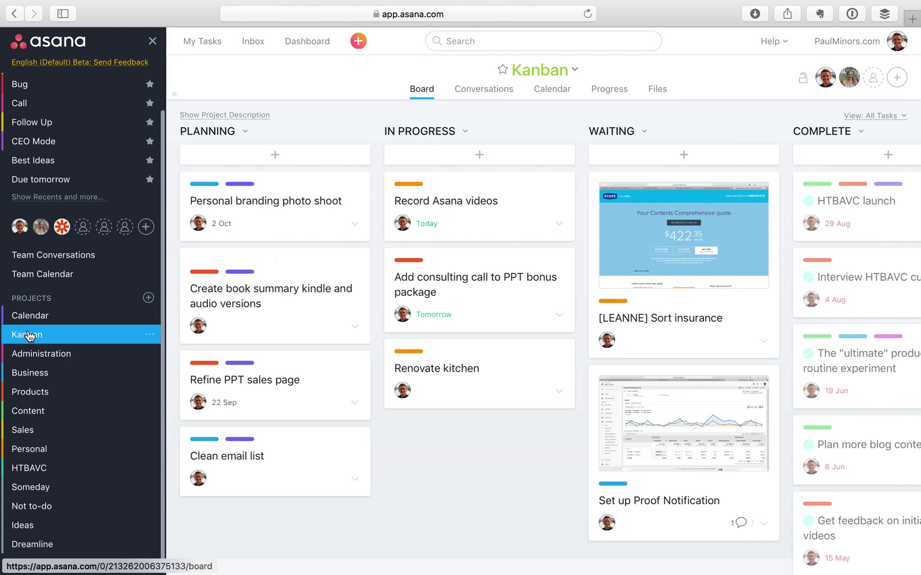